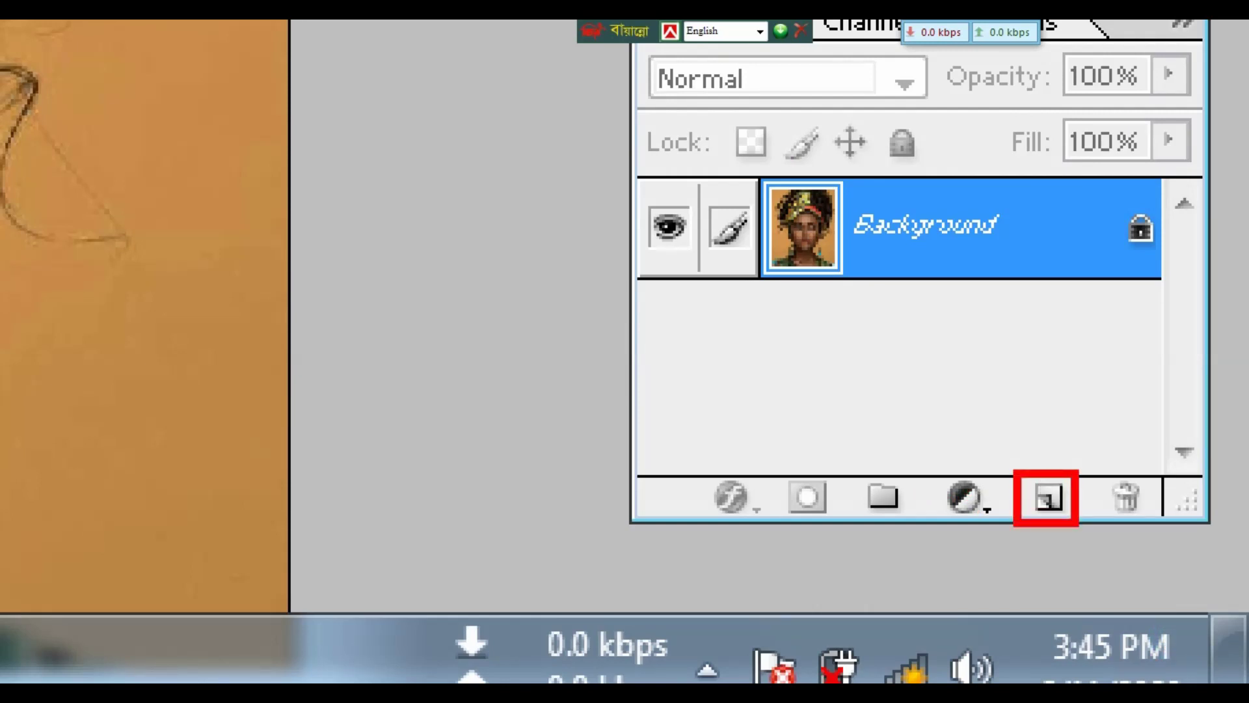
- Add a new Layer 1 above the background, fill it with white, and position it over the photo
click(1048, 497)
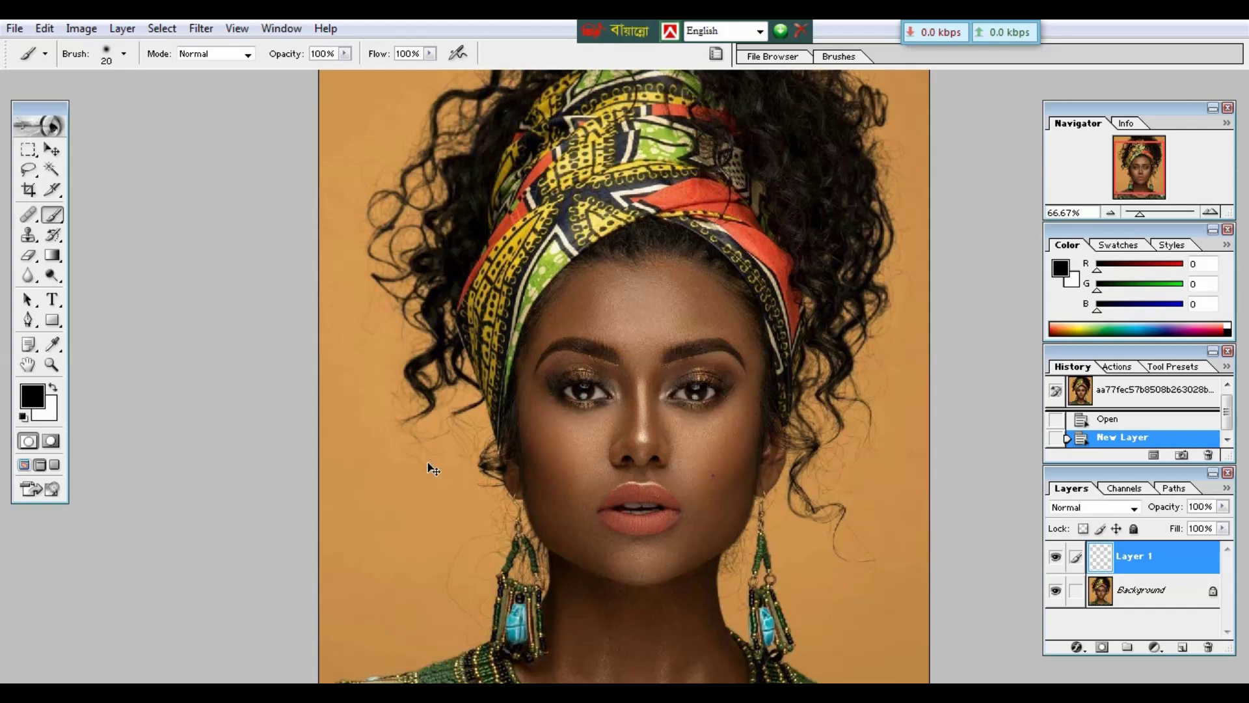
key(ctrl+BackSpace)
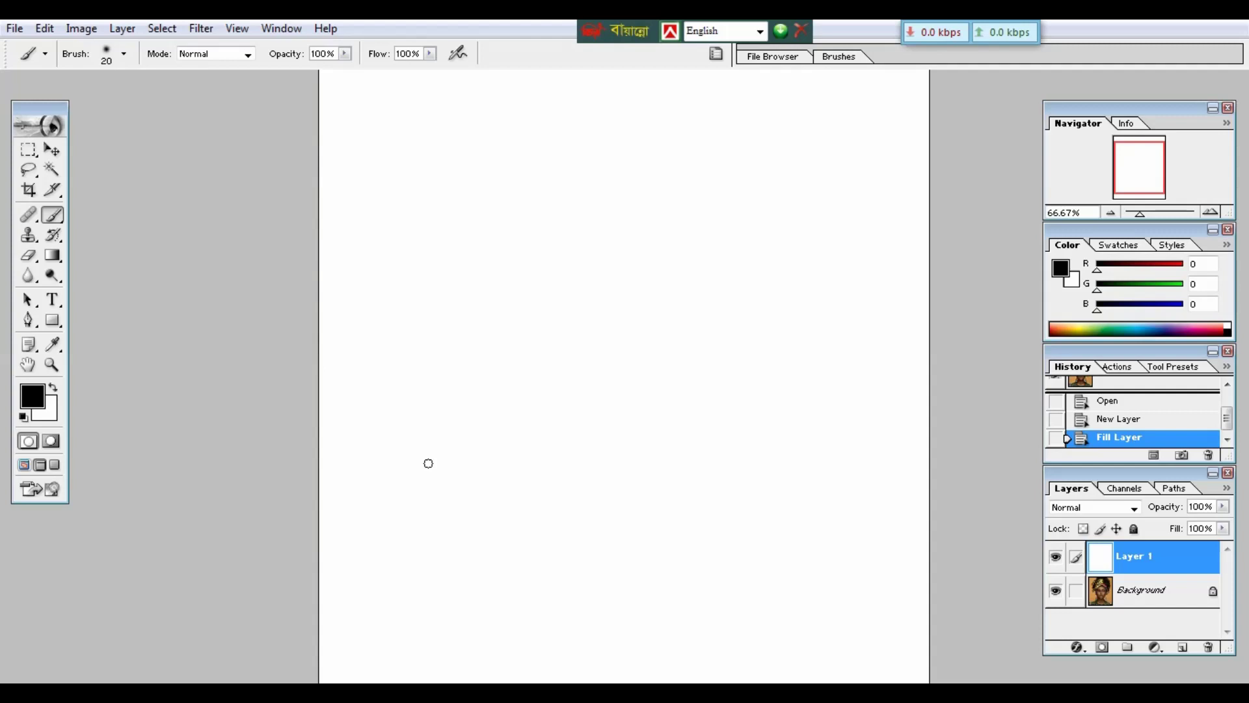
key(ctrl+minus)
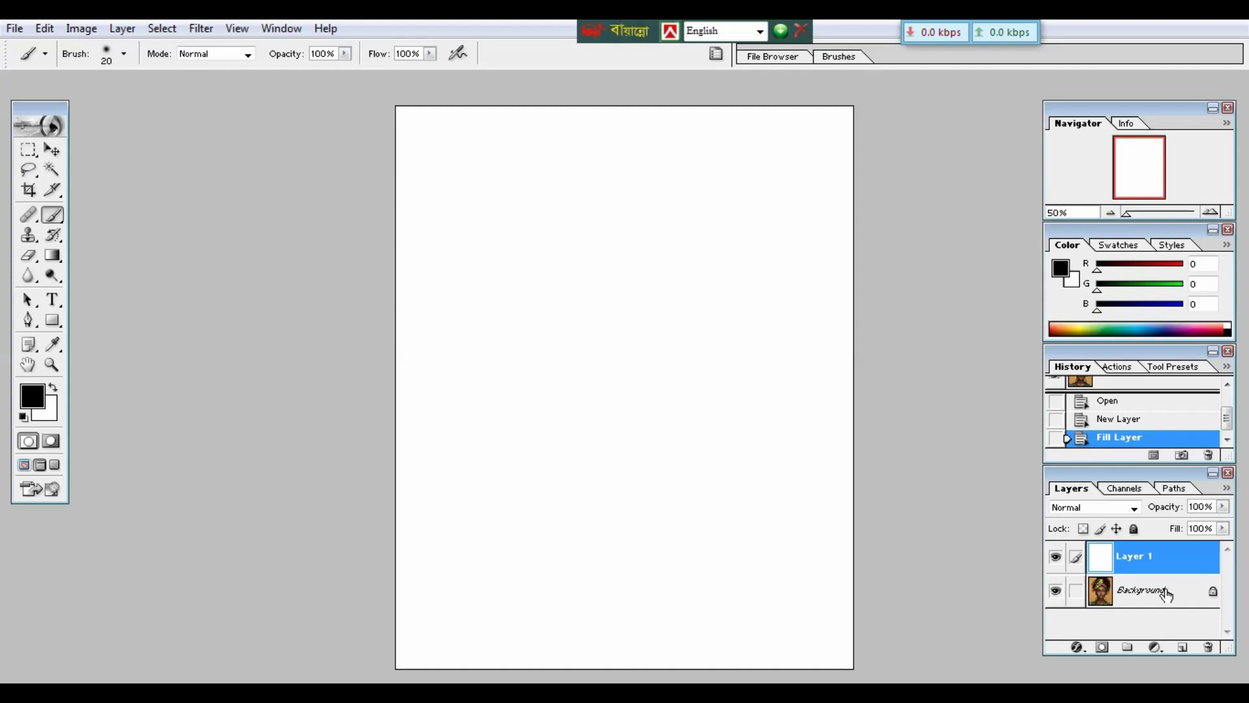
key(v)
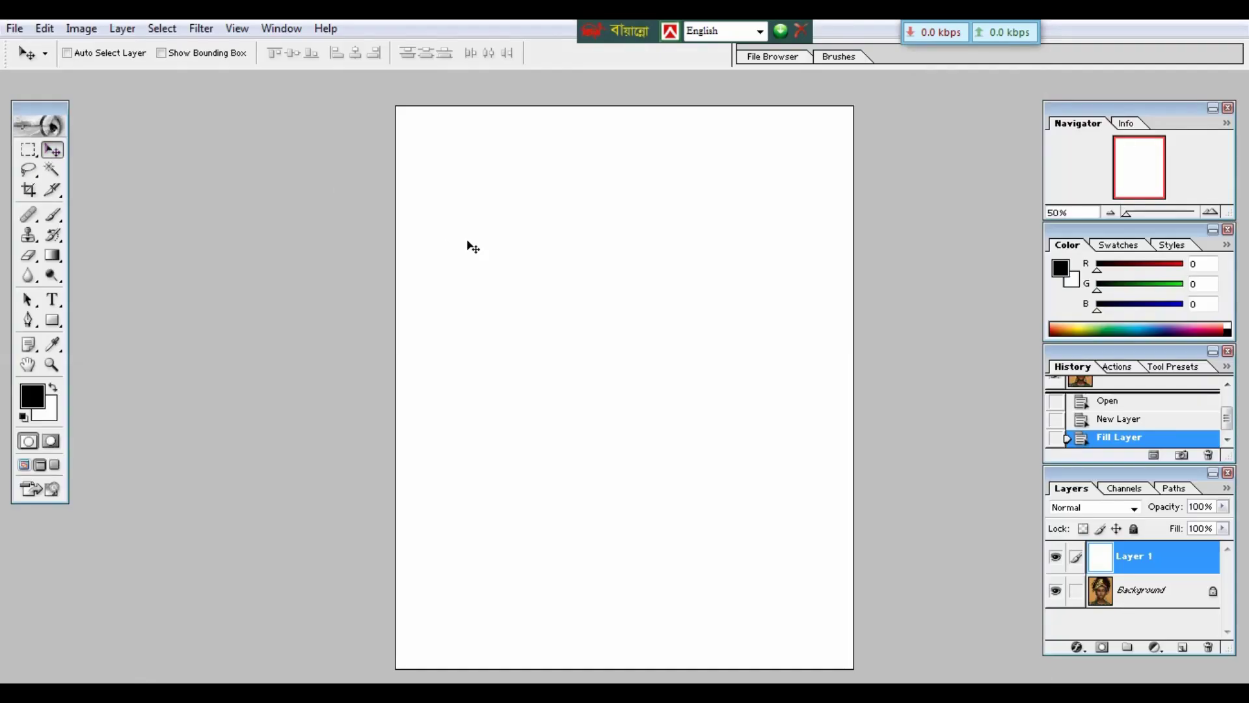
mouse_move(519, 264)
mouse_down()
mouse_move(446, 354)
mouse_move(588, 358)
mouse_move(560, 354)
mouse_move(522, 271)
mouse_up()
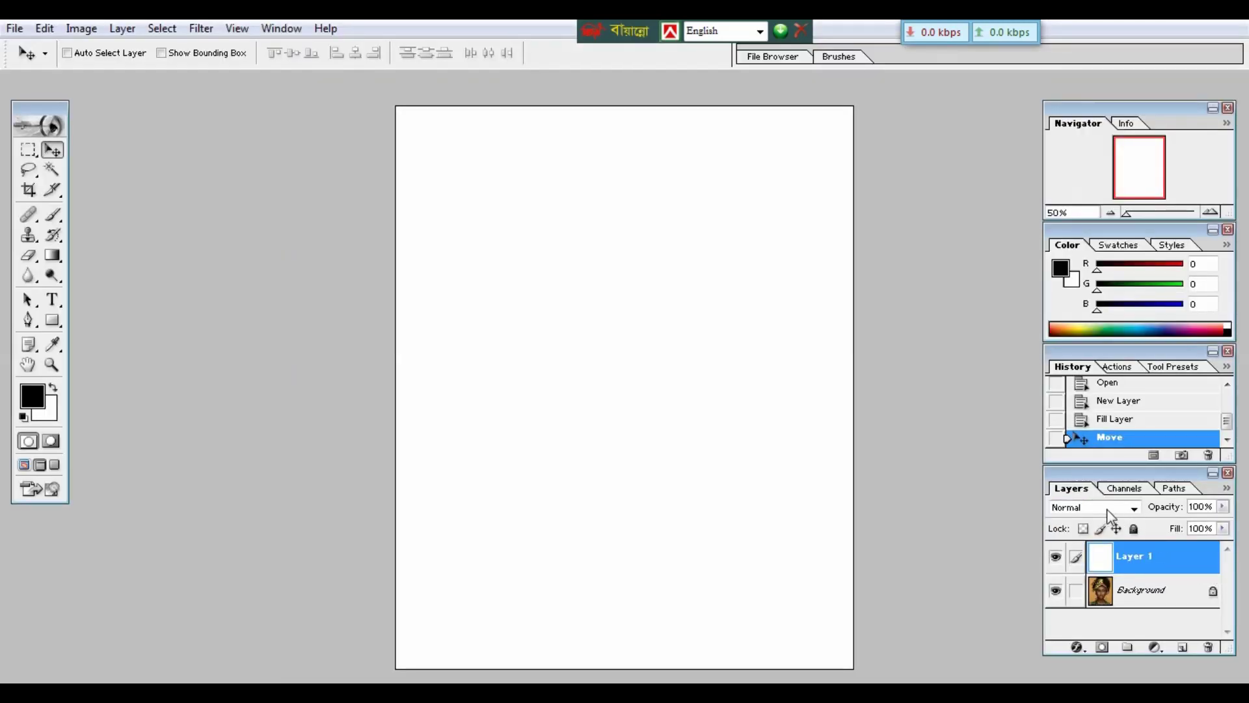
- Switch Layer 1's blend mode to Soft Light and toggle its visibility to compare the brightening
click(1108, 510)
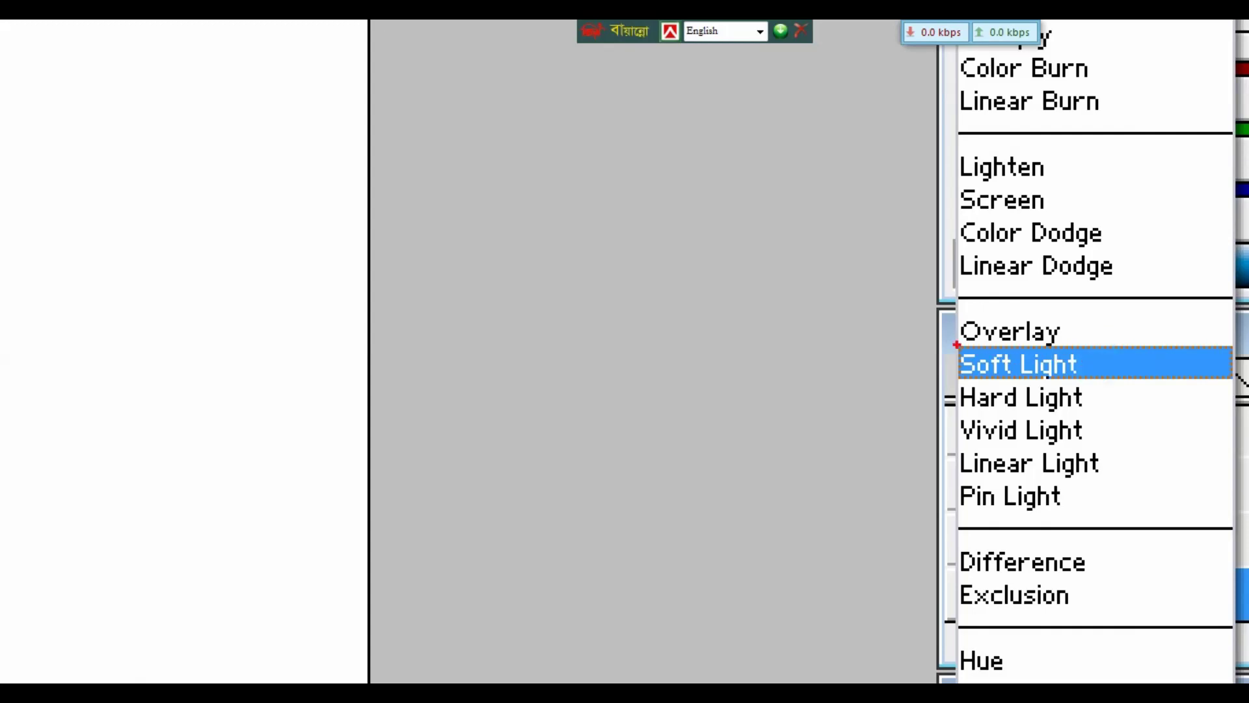
mouse_move(955, 344)
mouse_down()
mouse_move(995, 377)
mouse_move(1111, 386)
mouse_up()
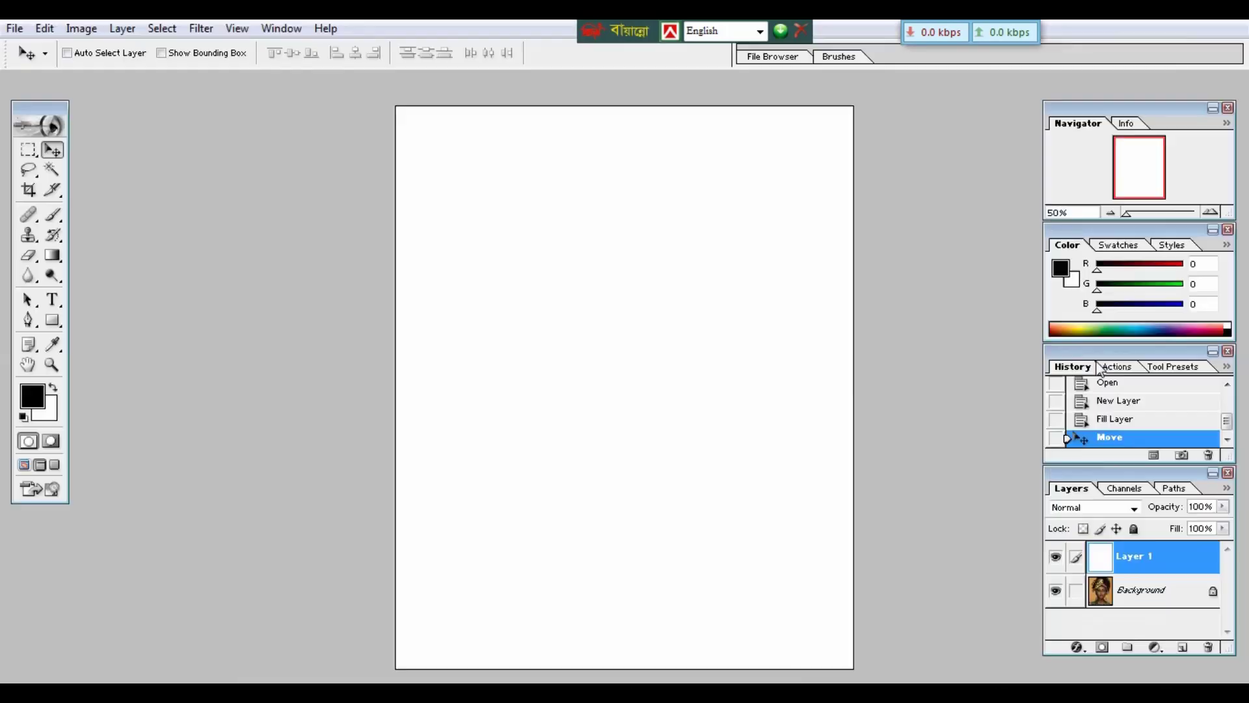
click(1018, 363)
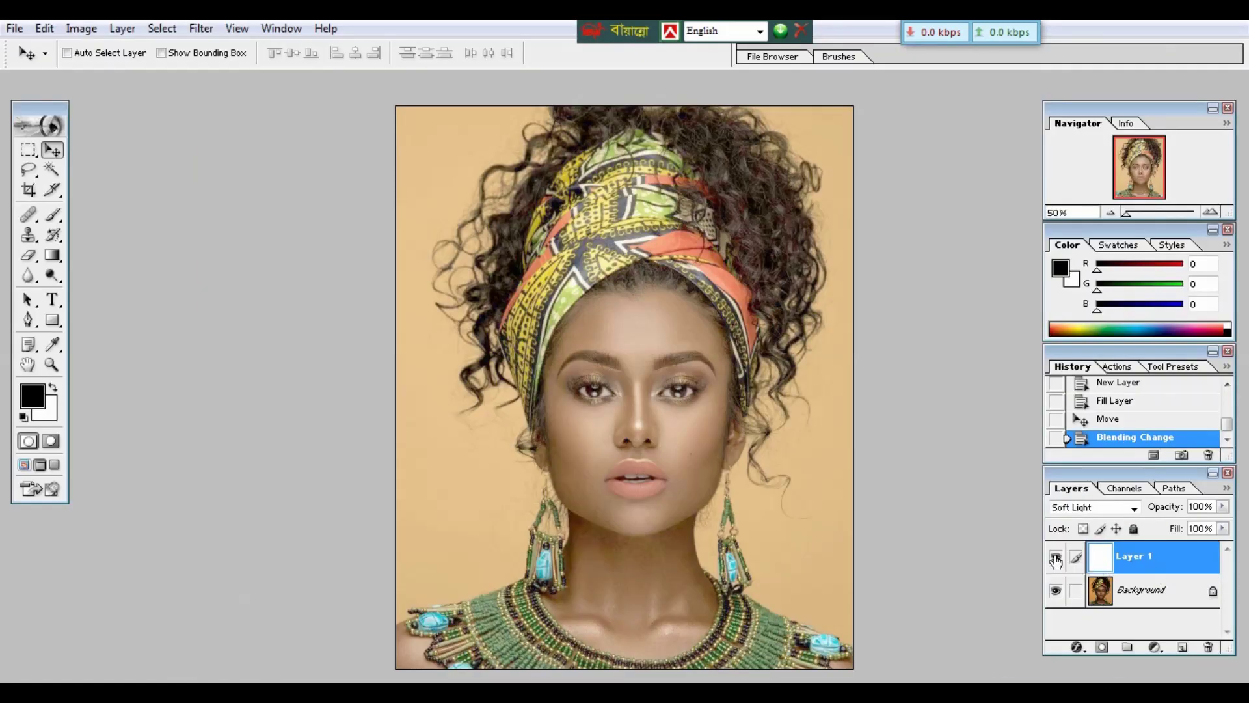
click(1055, 557)
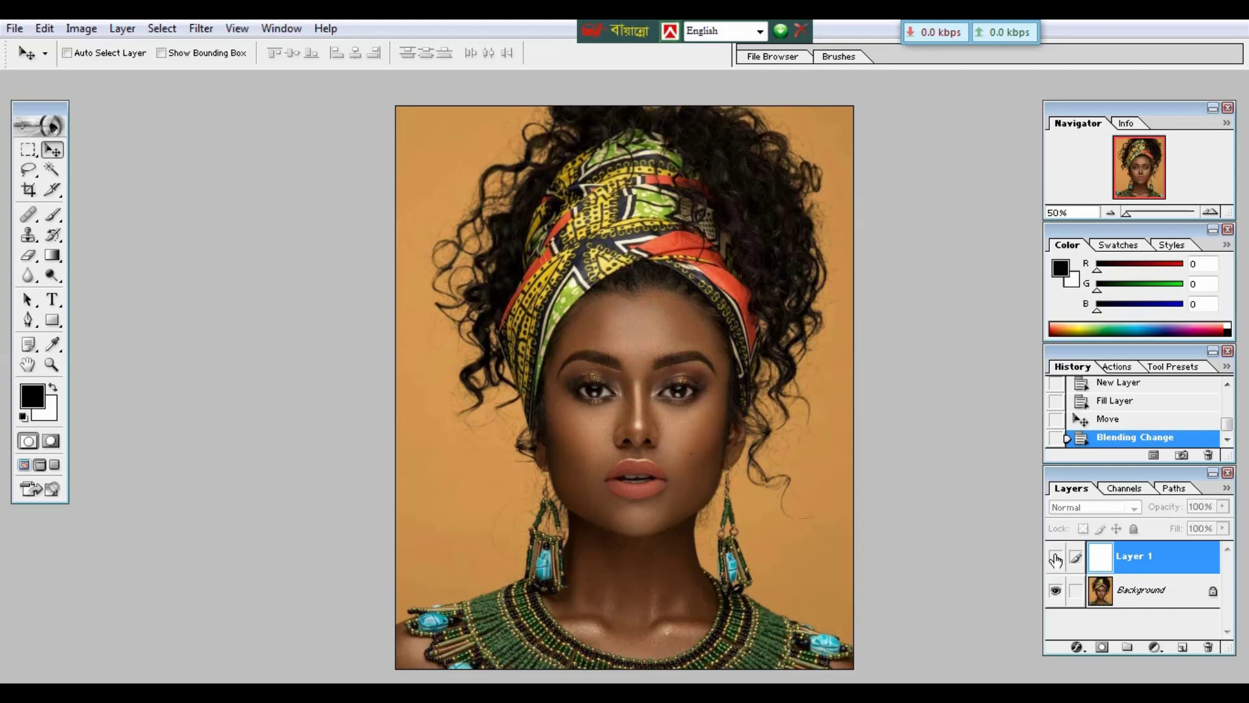
click(1056, 558)
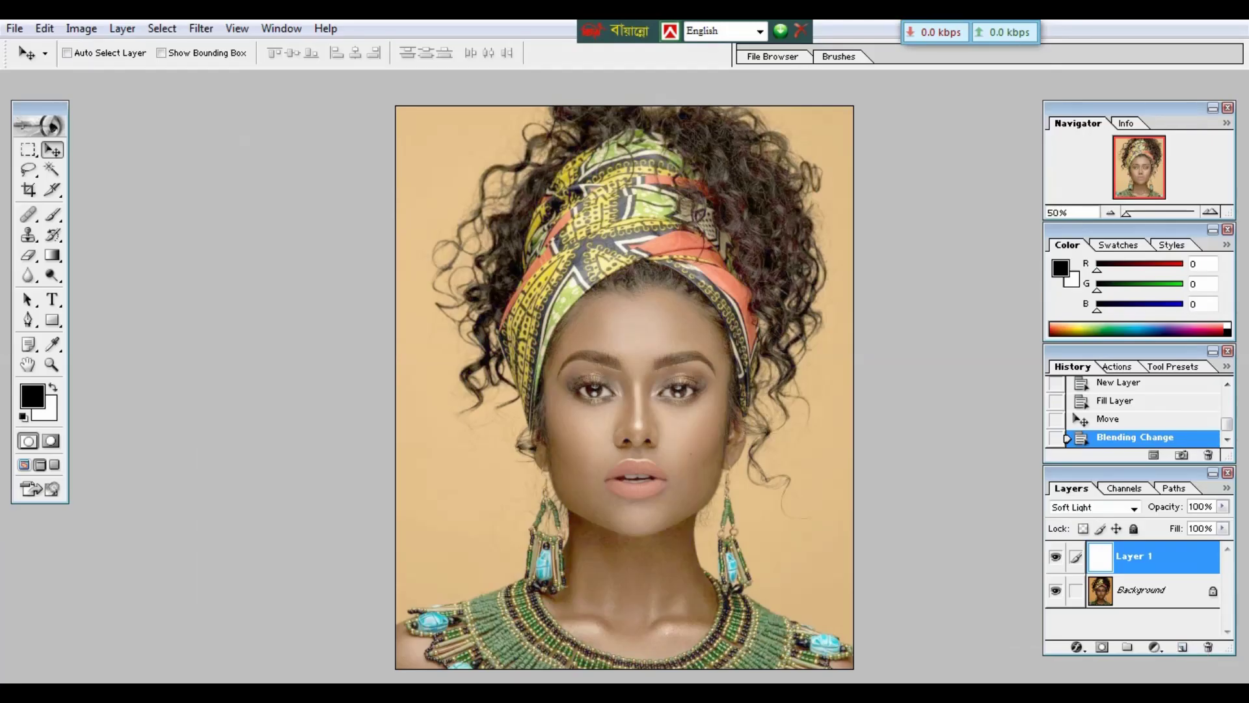
- Give Layer 1 a black layer mask and pick an 80-pixel brush
alt+click(1101, 648)
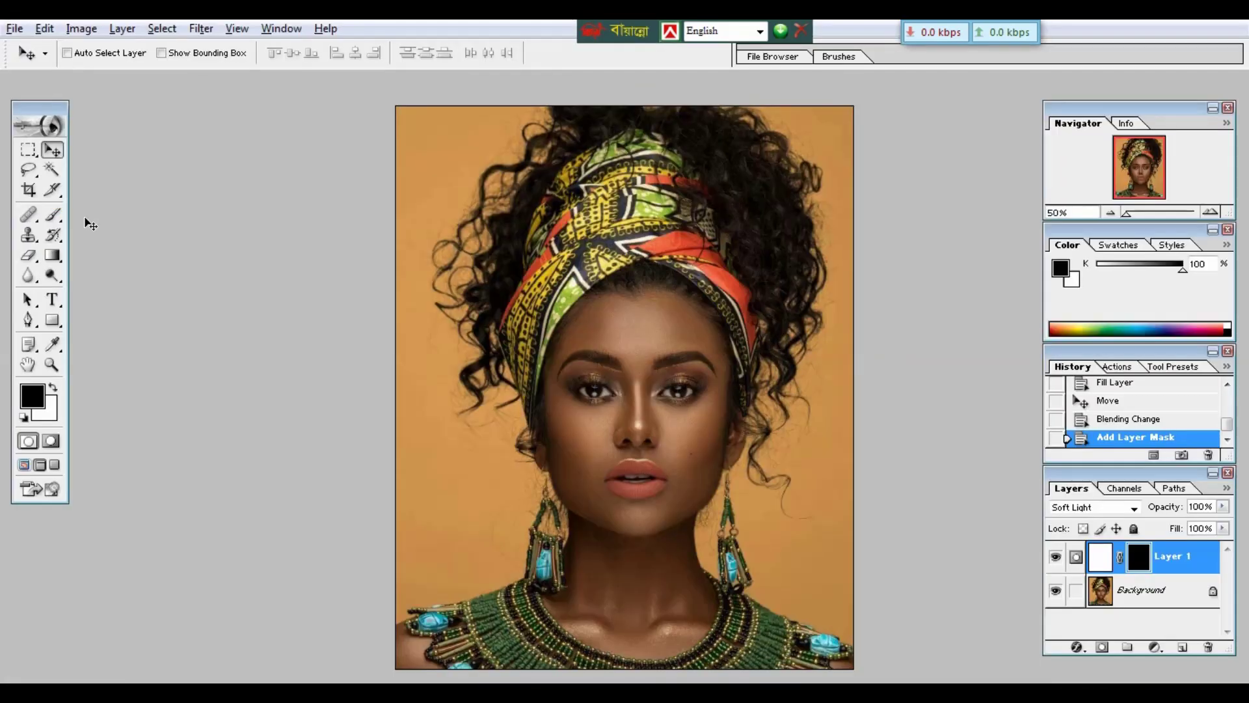
click(52, 214)
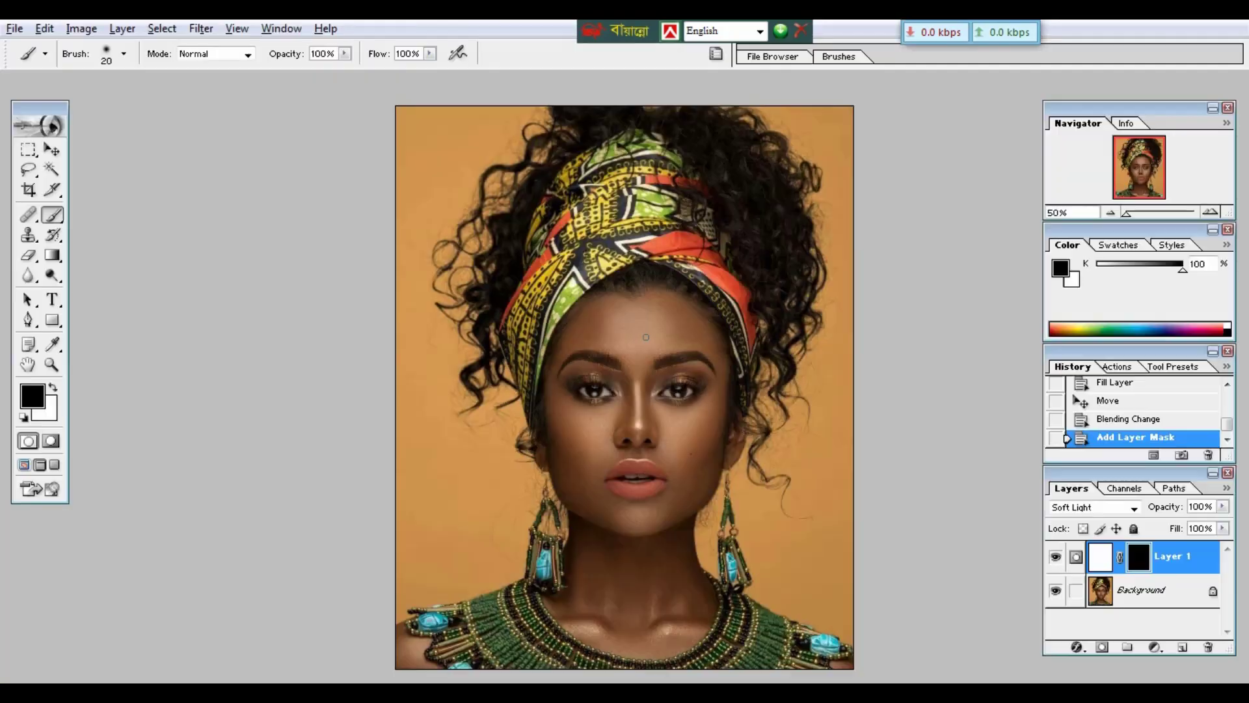
key(bracketright)
key(bracketright)
key(bracketright)
key(bracketright)
key(bracketright)
key(bracketright)
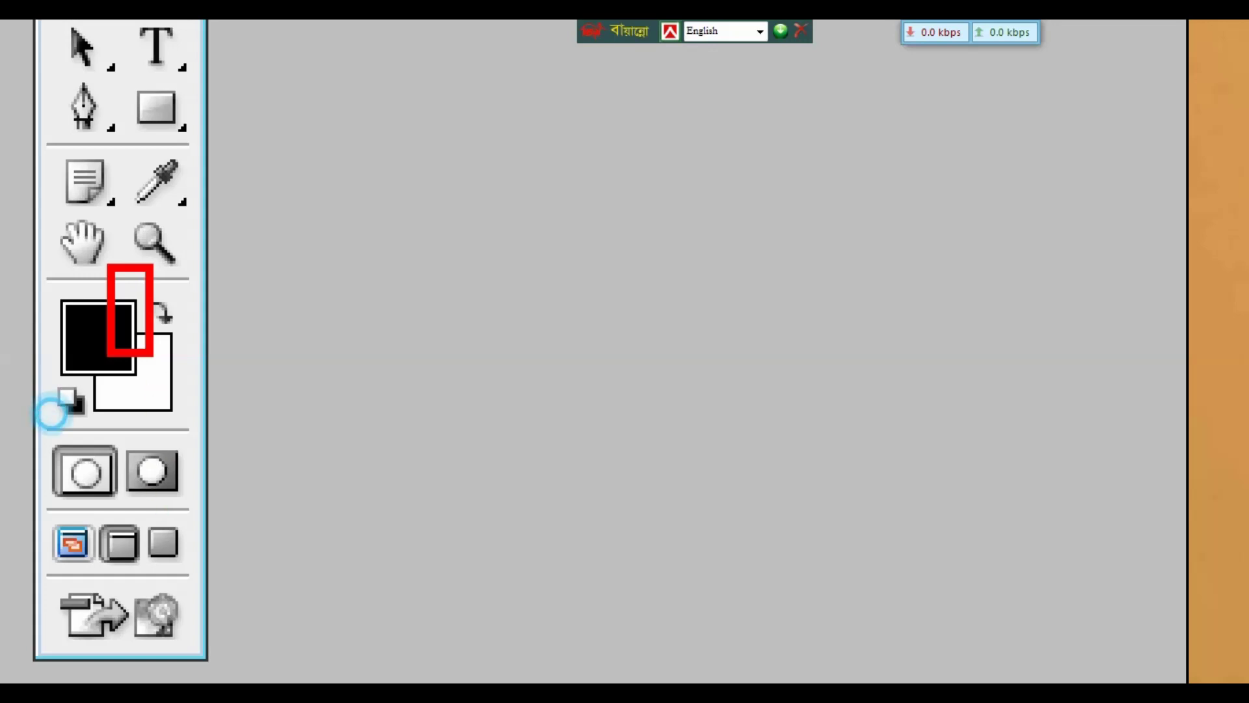
- Dab the mask on both cheeks, then make white the foreground colour
drag(154, 389, 257, 477)
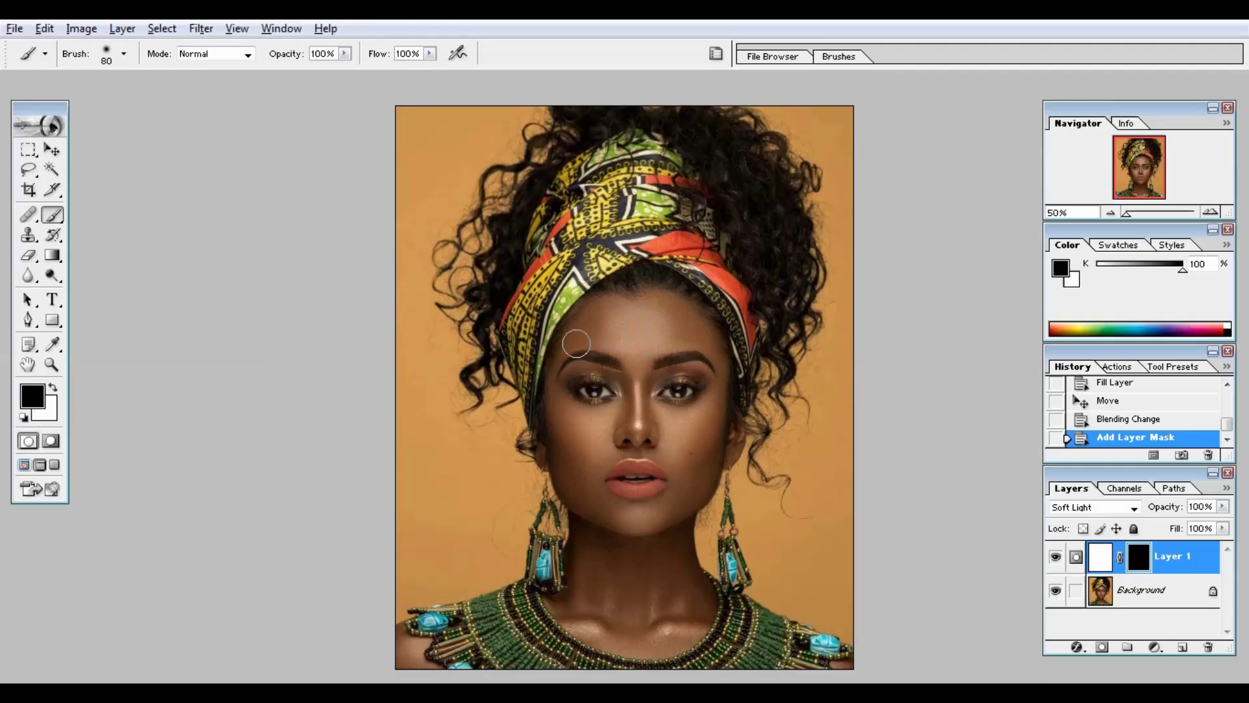
click(709, 458)
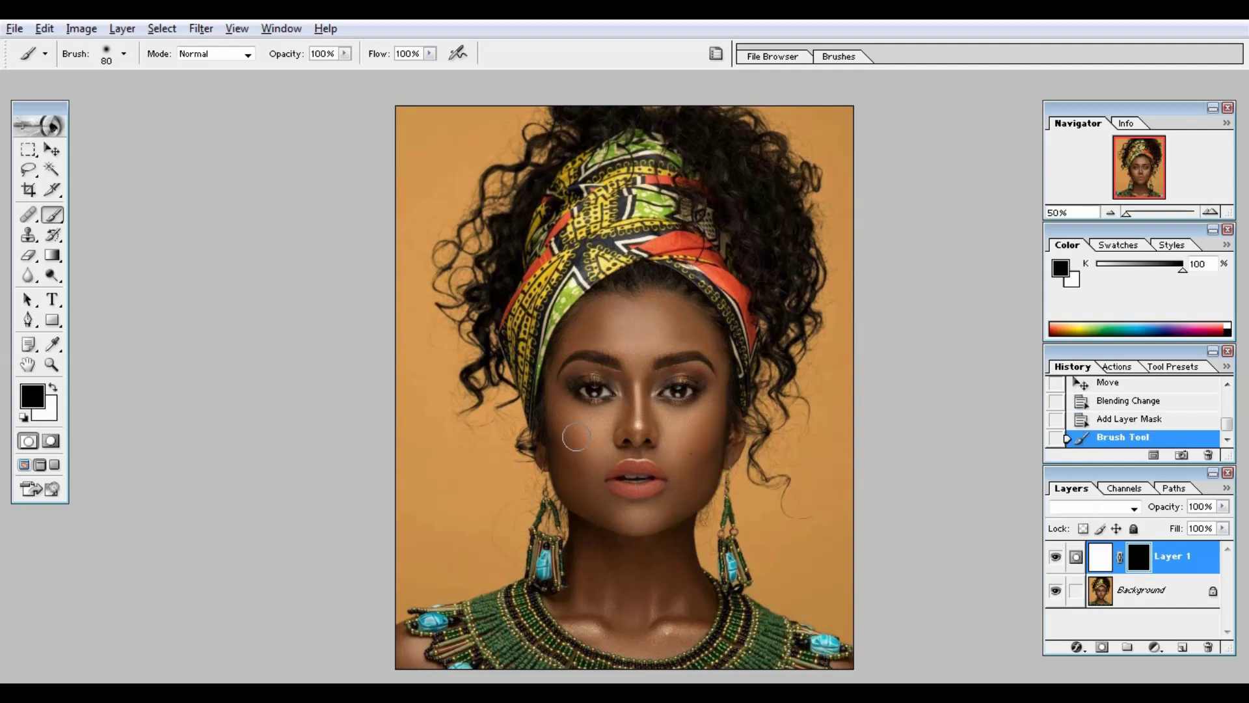
click(576, 436)
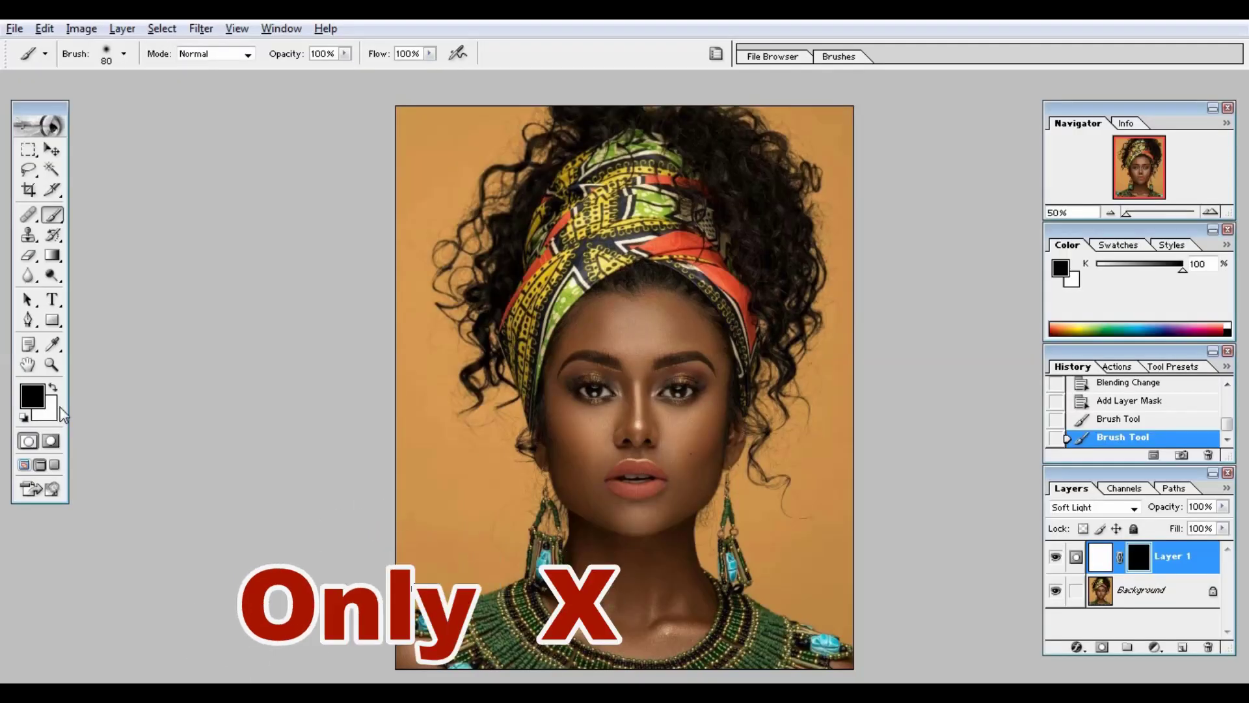
key(x)
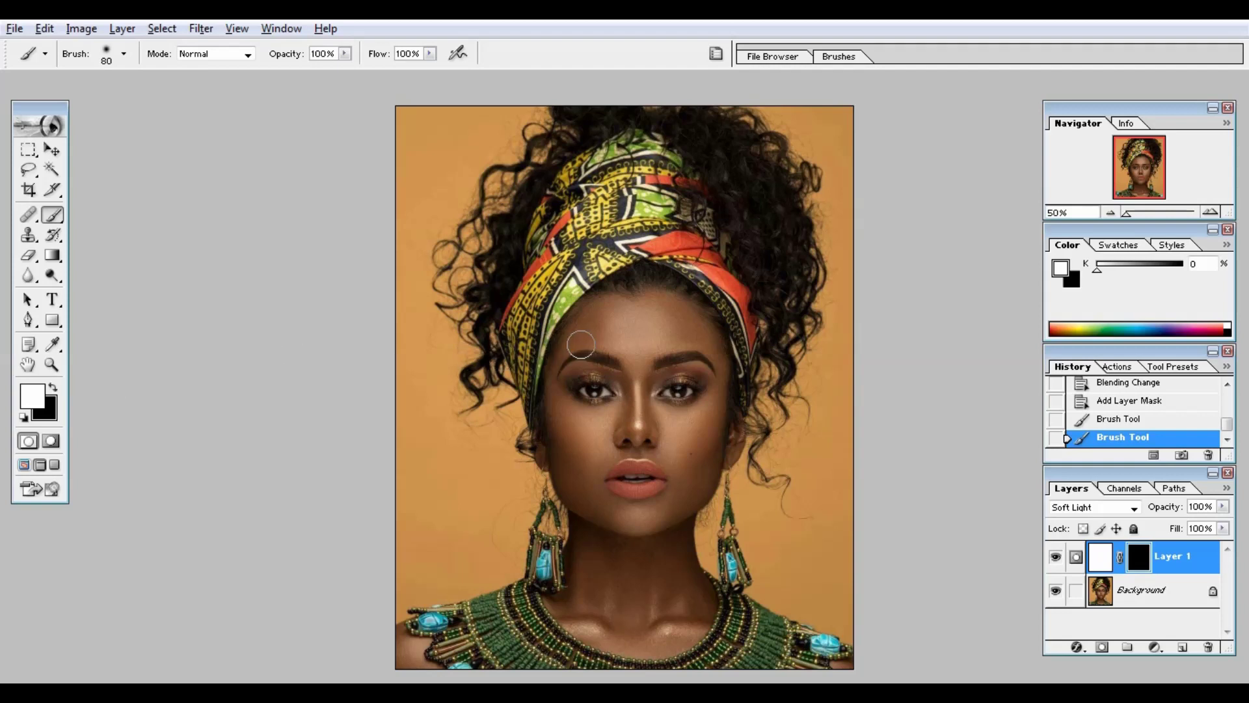
- Brush white on the mask over the forehead and down between the brows, then zoom to 100%
mouse_move(616, 333)
mouse_down()
mouse_move(605, 329)
mouse_move(640, 313)
mouse_move(584, 315)
mouse_move(644, 307)
mouse_move(690, 325)
mouse_move(711, 355)
mouse_move(708, 417)
mouse_move(706, 396)
mouse_up()
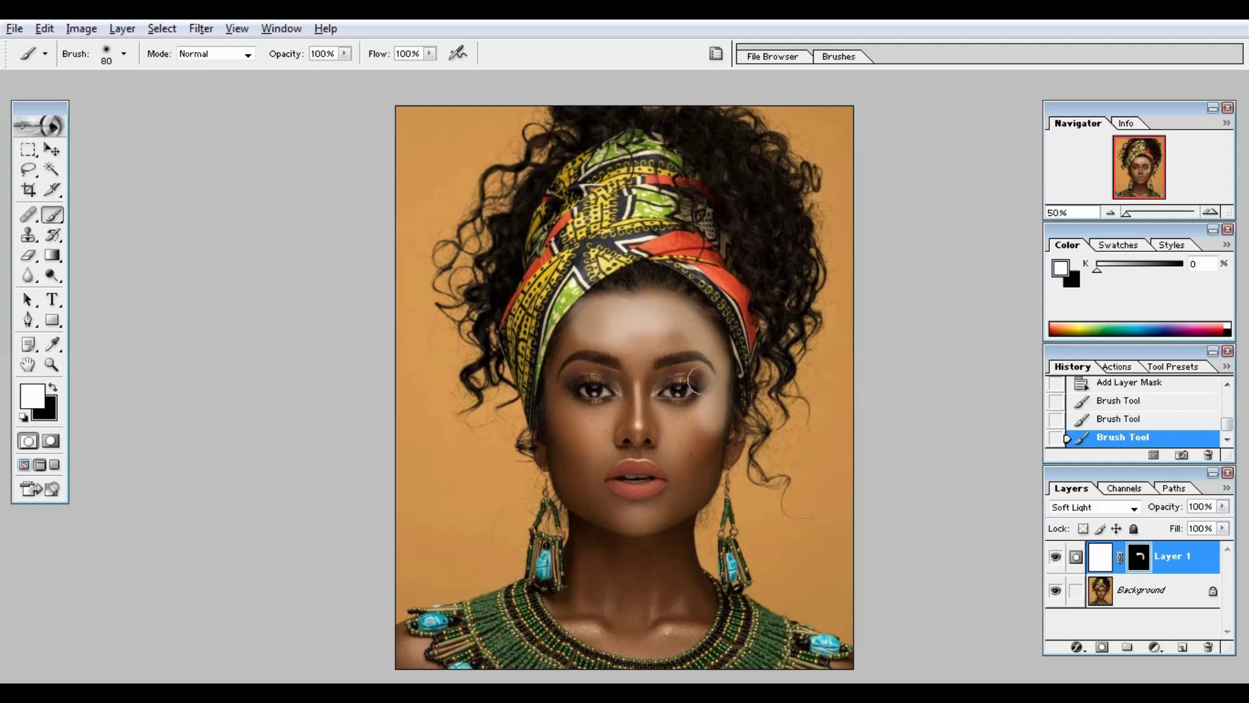
mouse_move(679, 341)
mouse_down()
mouse_move(637, 354)
mouse_move(592, 335)
mouse_move(551, 374)
mouse_move(565, 423)
mouse_move(603, 428)
mouse_move(646, 386)
mouse_move(640, 377)
mouse_move(634, 407)
mouse_move(662, 440)
mouse_move(700, 444)
mouse_move(665, 518)
mouse_move(617, 517)
mouse_move(553, 443)
mouse_move(607, 476)
mouse_move(577, 370)
mouse_move(689, 392)
mouse_move(674, 579)
mouse_move(676, 546)
mouse_move(698, 614)
mouse_move(609, 530)
mouse_move(561, 578)
mouse_move(624, 646)
mouse_move(630, 567)
mouse_move(610, 576)
mouse_move(681, 615)
mouse_up()
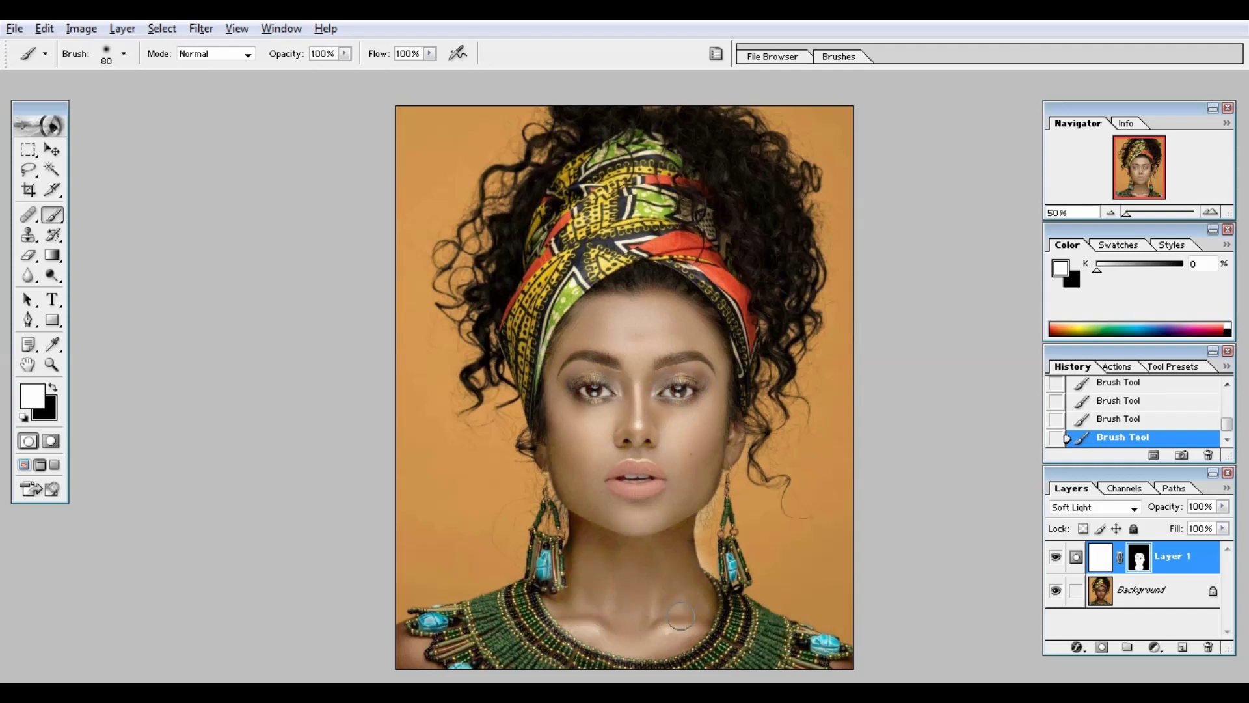
key(ctrl+plus)
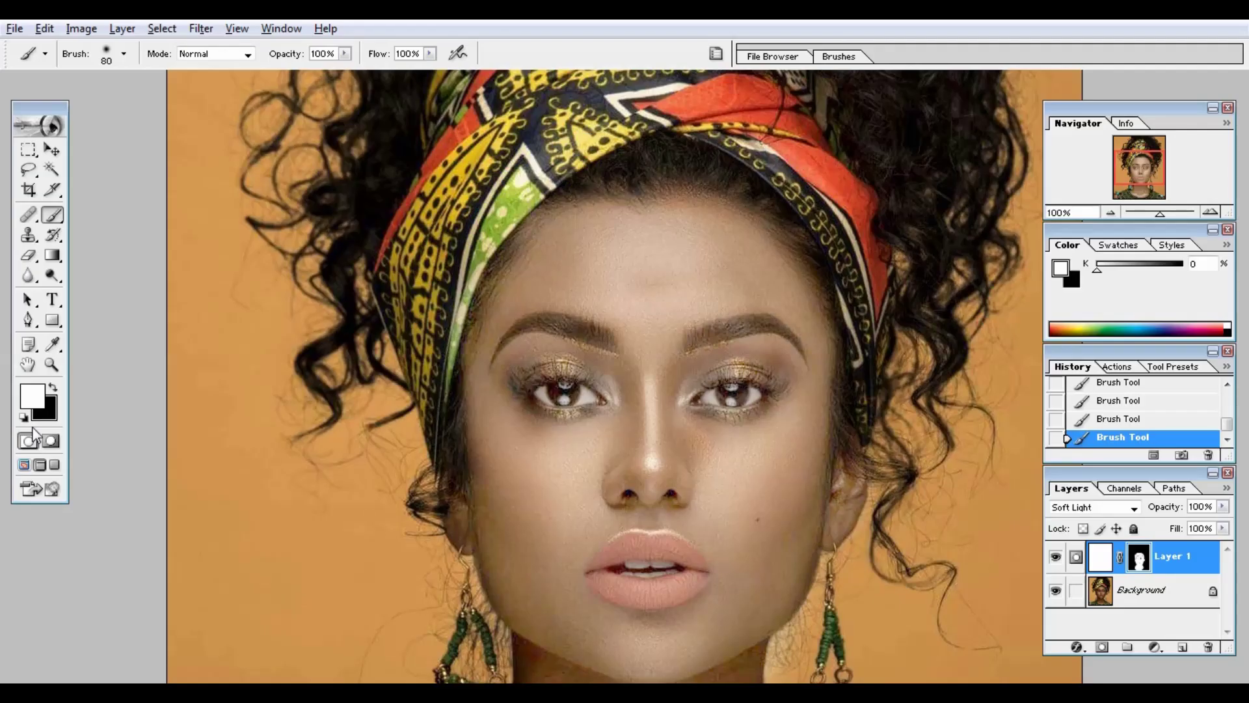
- Paint black on the mask over both irises at 200% zoom with a smaller brush
key(x)
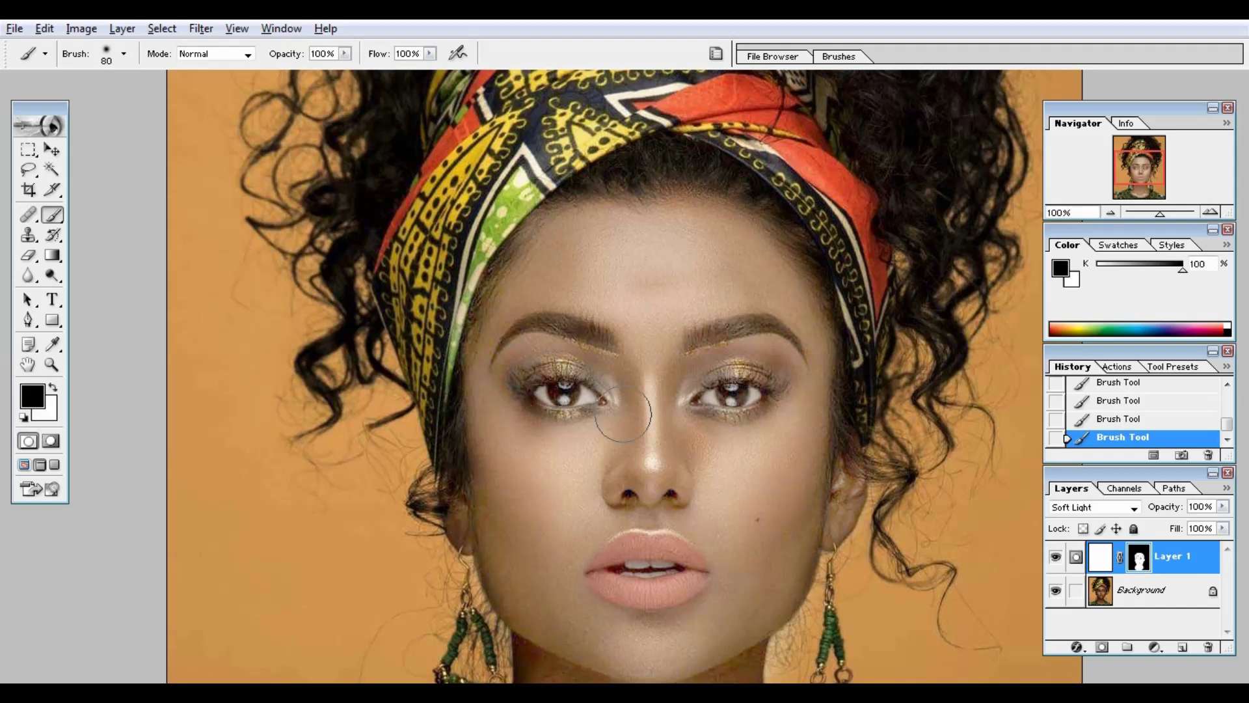
key(bracketleft)
key(ctrl+plus)
key(bracketleft)
key(bracketleft)
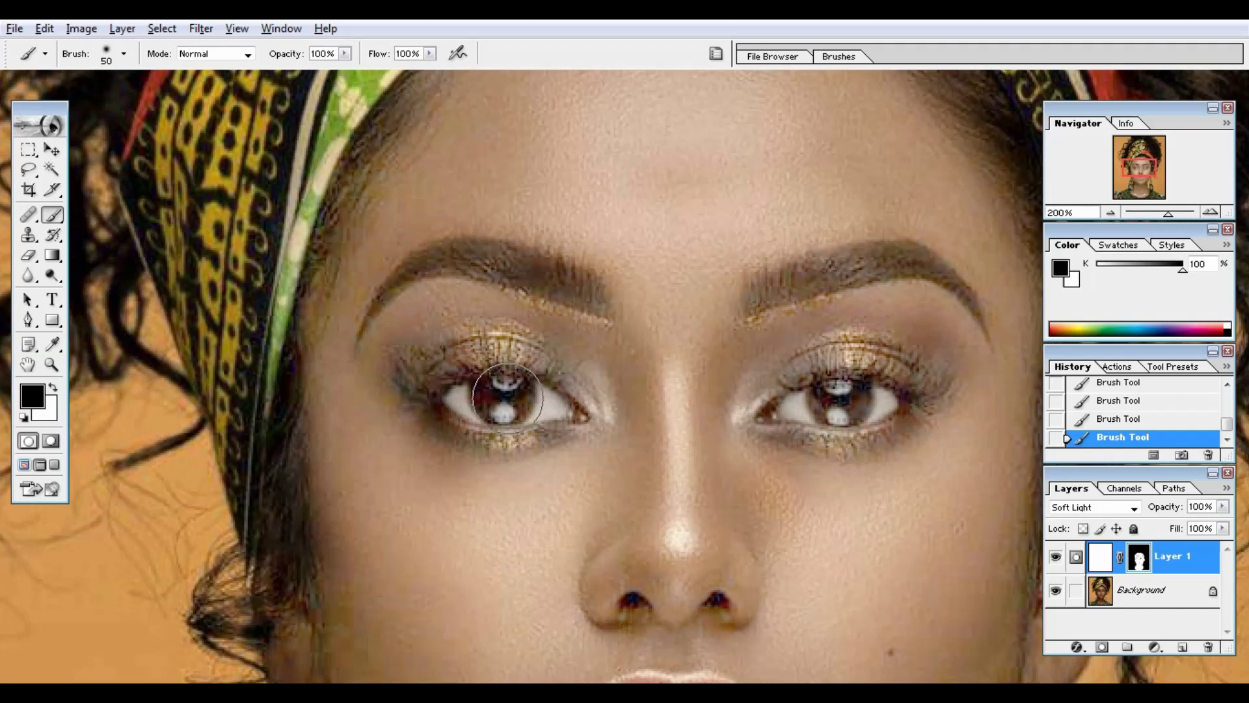
click(511, 398)
click(835, 398)
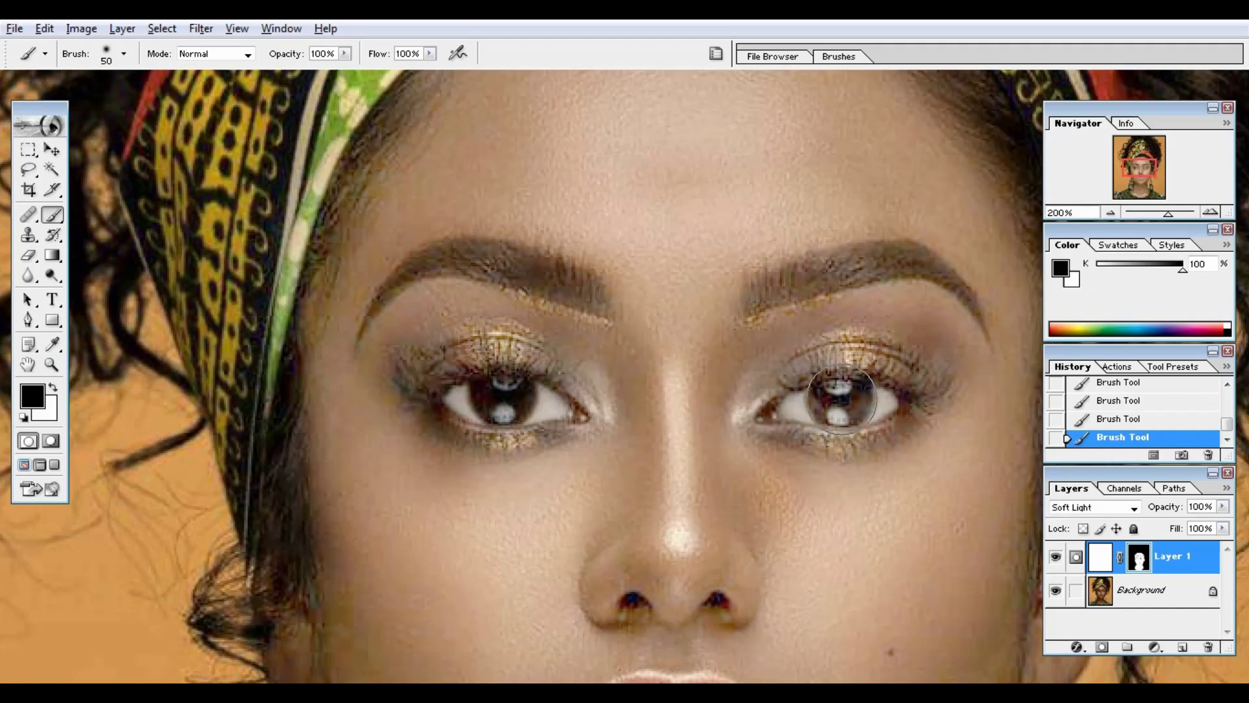
- Reframe the view at 100% on the nose and lips, shrinking the brush for the lips
key(ctrl+0)
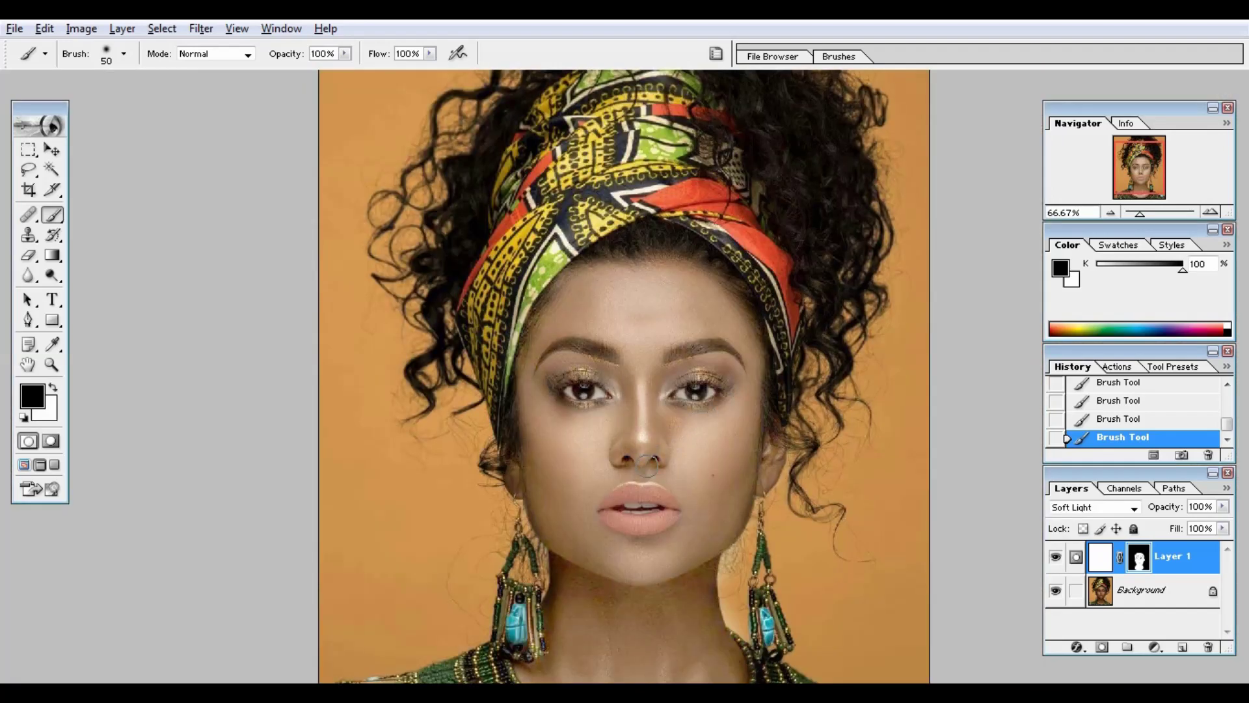
key(ctrl+plus)
key(ctrl+plus)
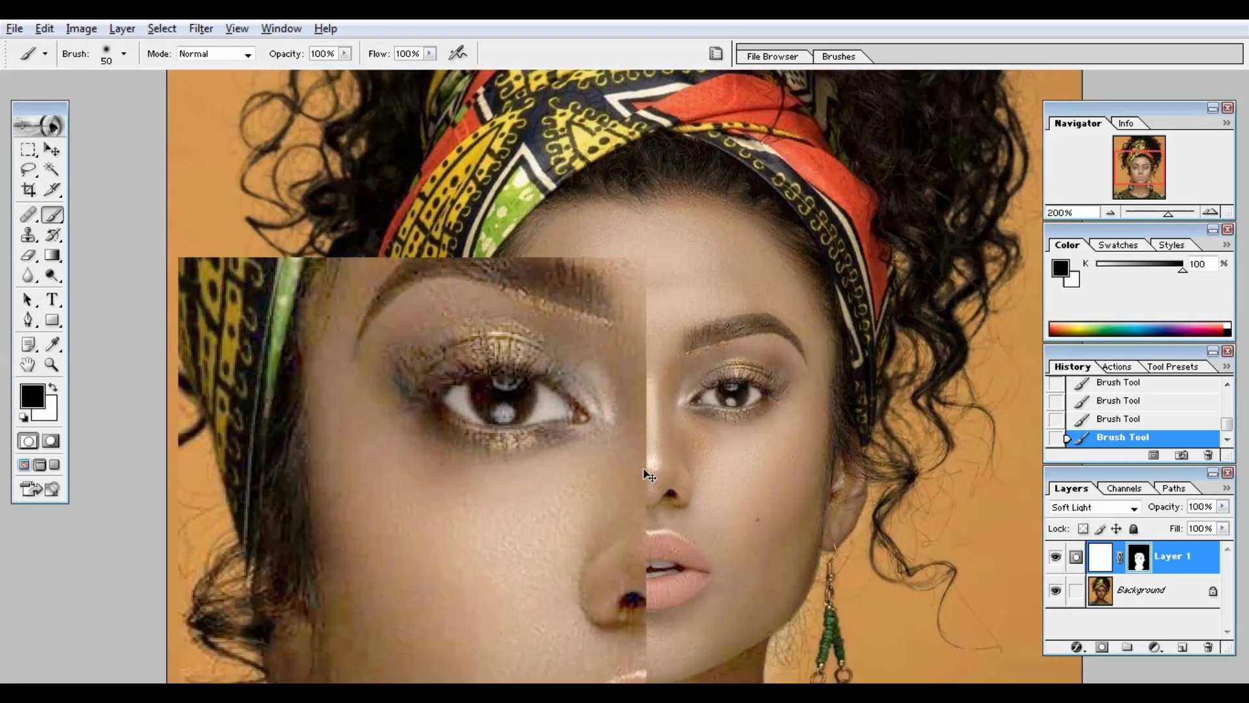
drag(672, 479, 675, 245)
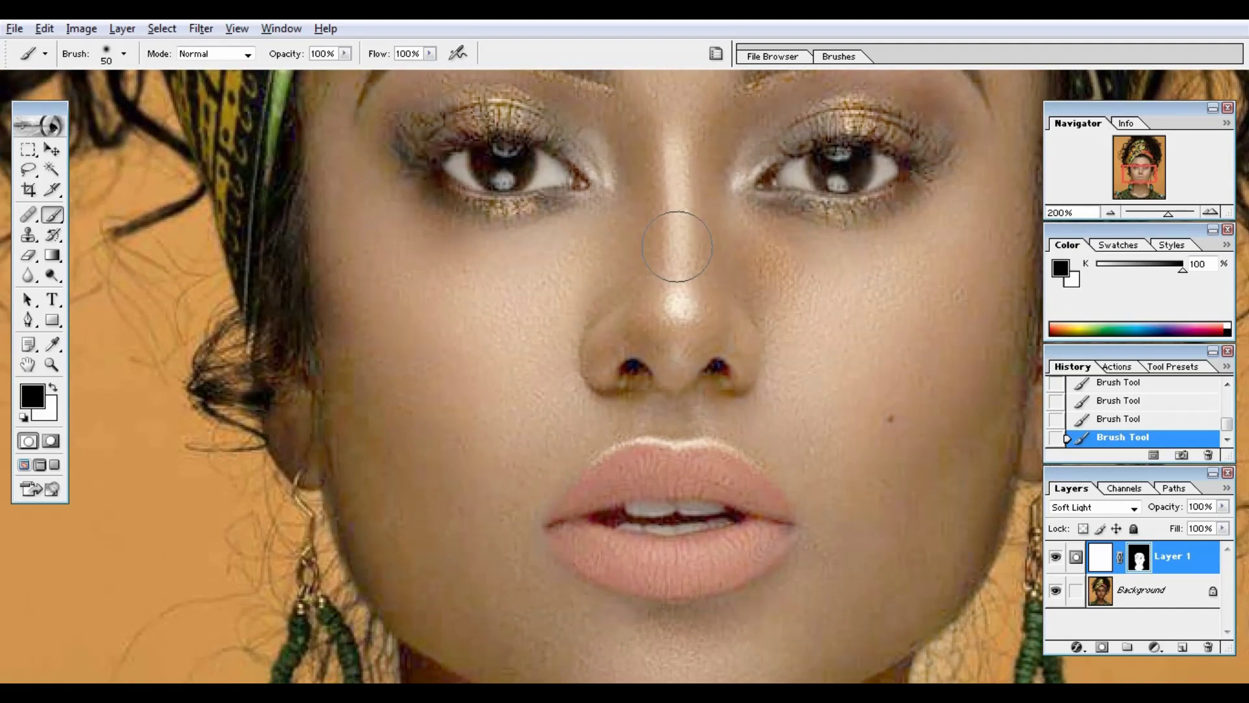
key(bracketleft)
key(bracketleft)
key(bracketleft)
- Paint black over the lips to restore their reddish colour, undoing a stray cheek stroke
key(bracketright)
key(bracketright)
click(764, 521)
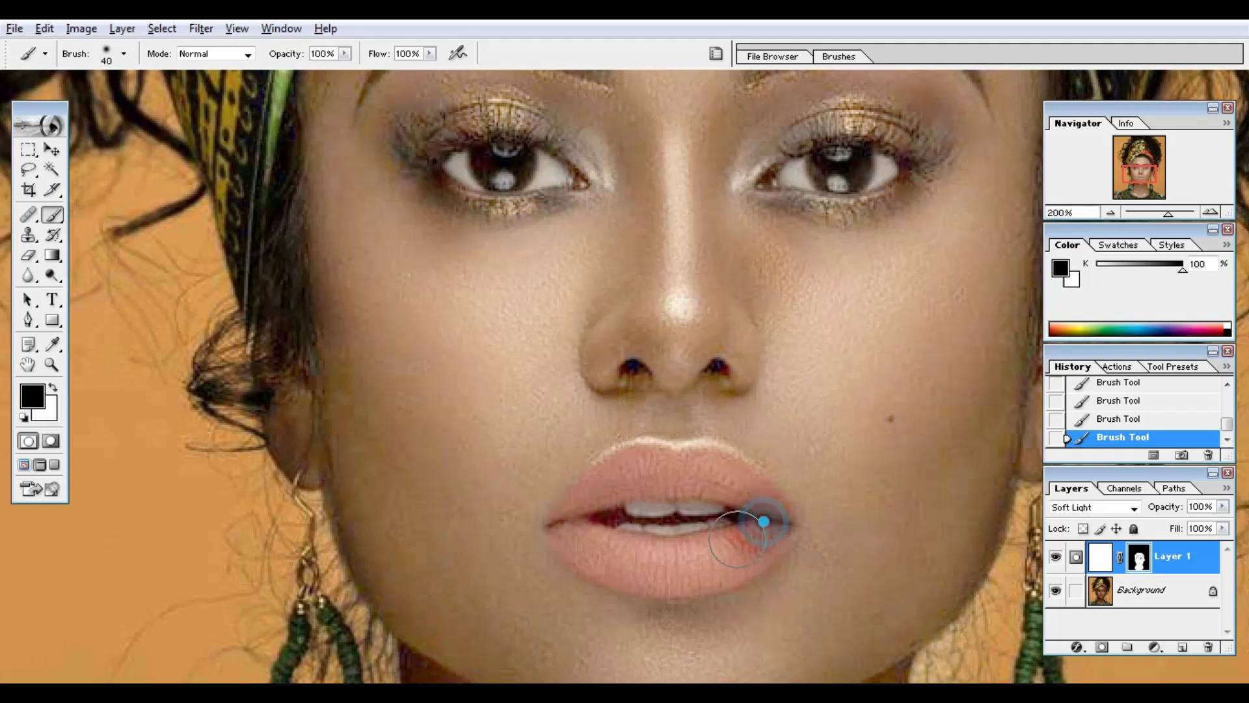
mouse_move(764, 521)
mouse_down()
mouse_move(684, 556)
mouse_move(615, 553)
mouse_move(589, 527)
mouse_move(678, 462)
mouse_move(731, 507)
mouse_move(733, 489)
mouse_move(676, 483)
mouse_move(577, 515)
mouse_move(657, 574)
mouse_move(706, 579)
mouse_move(758, 549)
mouse_move(731, 502)
mouse_move(642, 488)
mouse_up()
drag(821, 421, 810, 566)
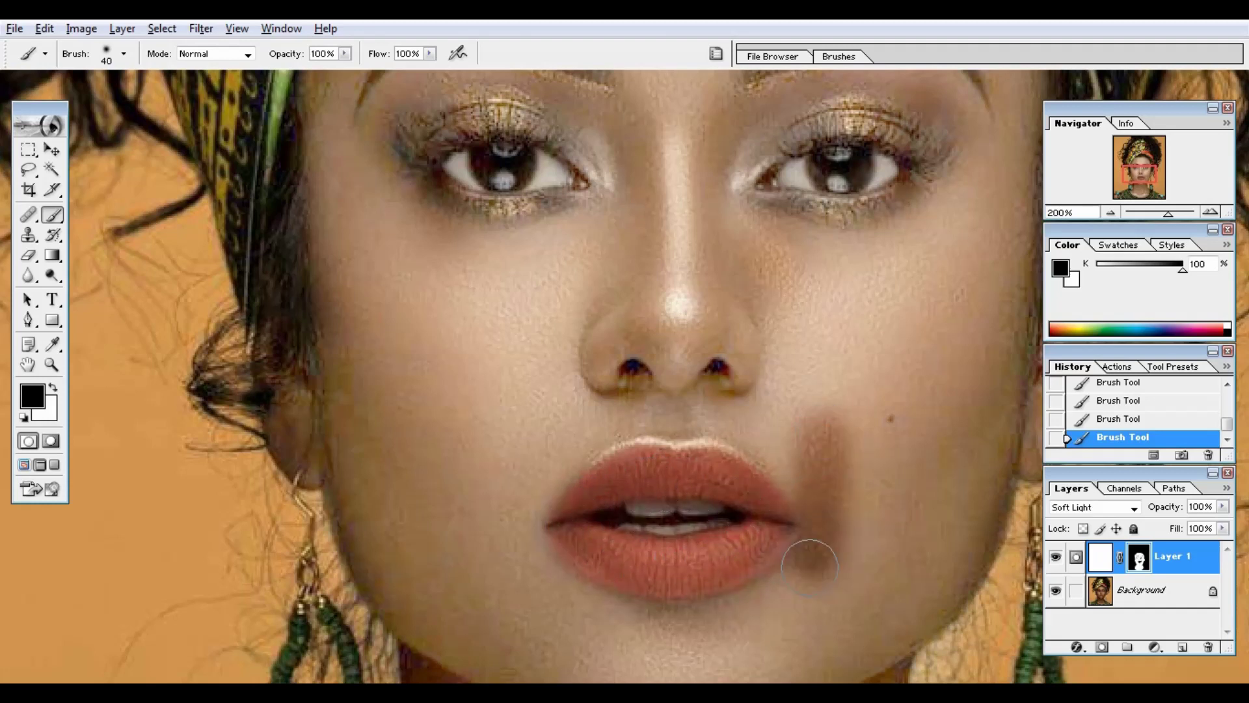
key(ctrl+z)
- Darken the right-hand eyebrow from inner end to tail with black on the mask
drag(811, 432, 794, 702)
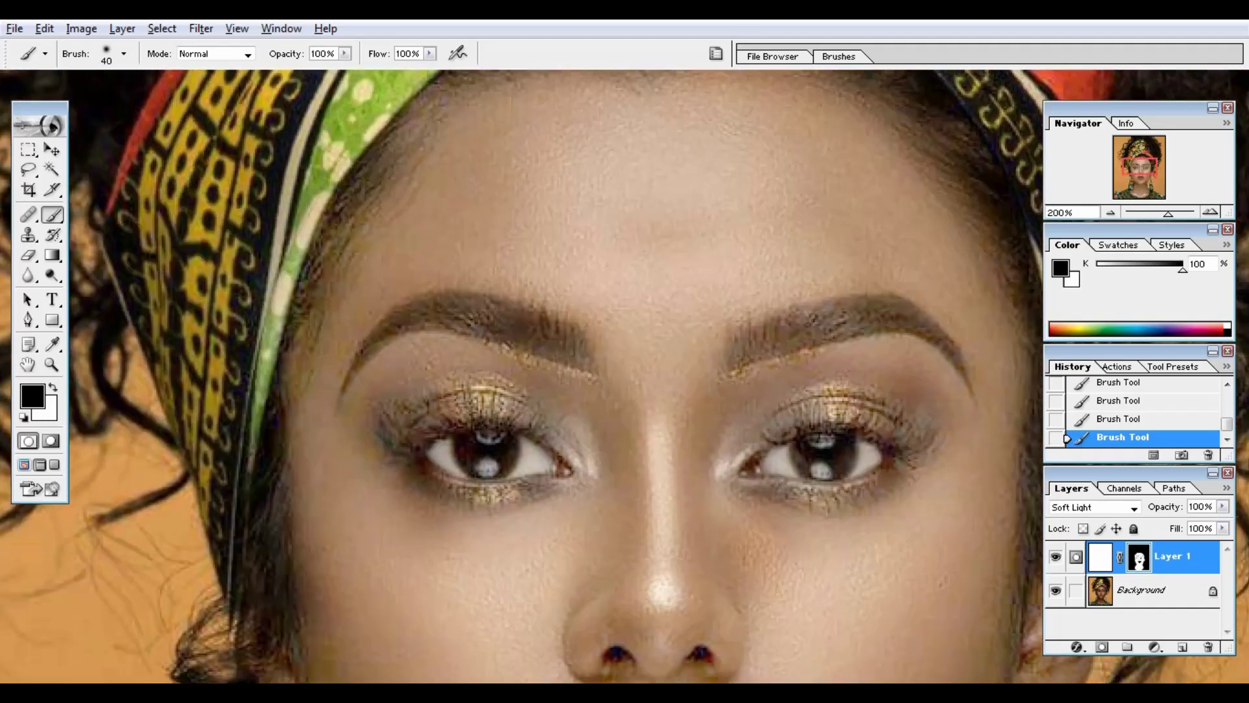
key(bracketleft)
key(bracketleft)
key(bracketright)
drag(746, 347, 883, 319)
key(bracketleft)
key(bracketleft)
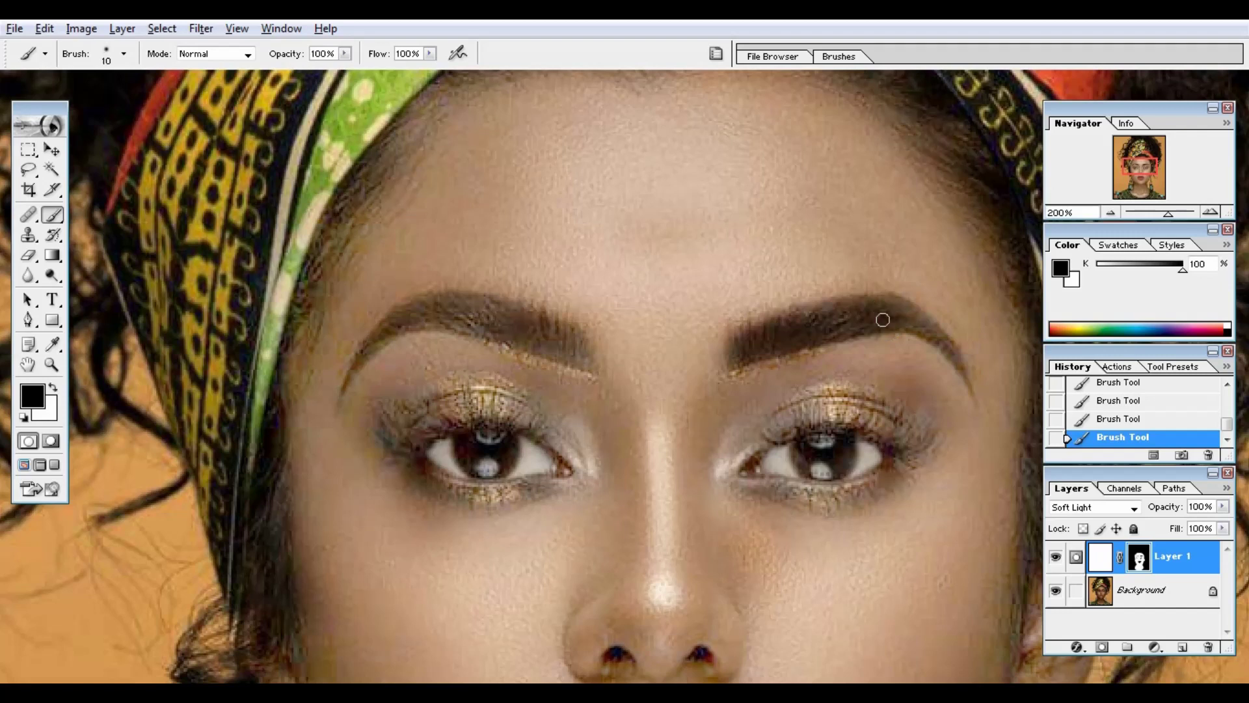
key(bracketright)
drag(883, 320, 941, 344)
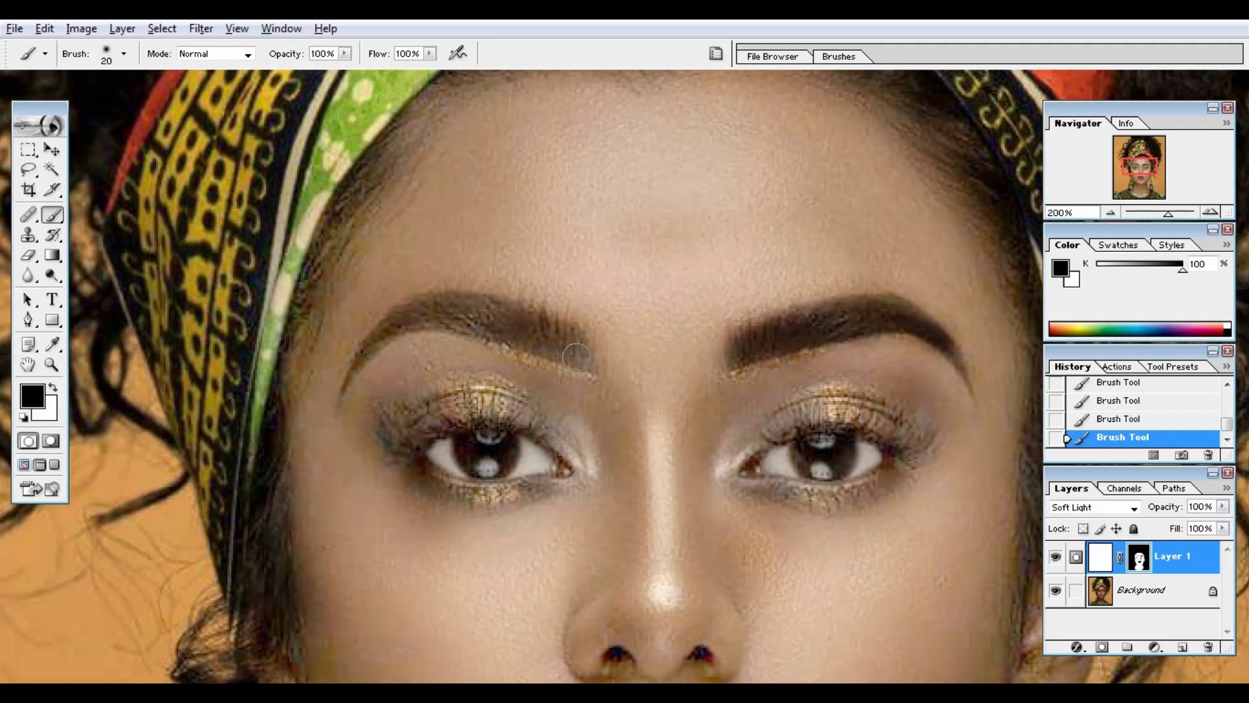
- Darken the inner left-hand eyebrow, then zoom out to 50% to view the portrait
mouse_move(574, 357)
mouse_down()
mouse_move(444, 319)
mouse_move(488, 309)
mouse_move(429, 311)
mouse_move(369, 344)
mouse_up()
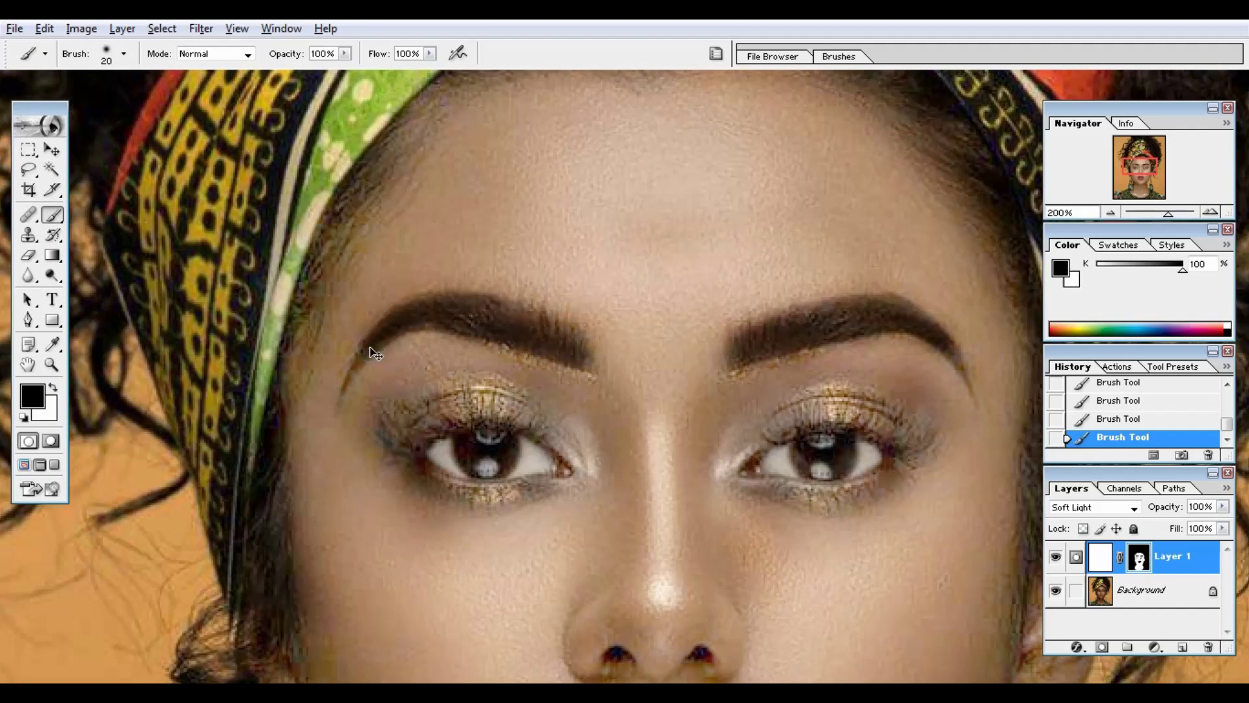
key(ctrl+0)
key(ctrl+minus)
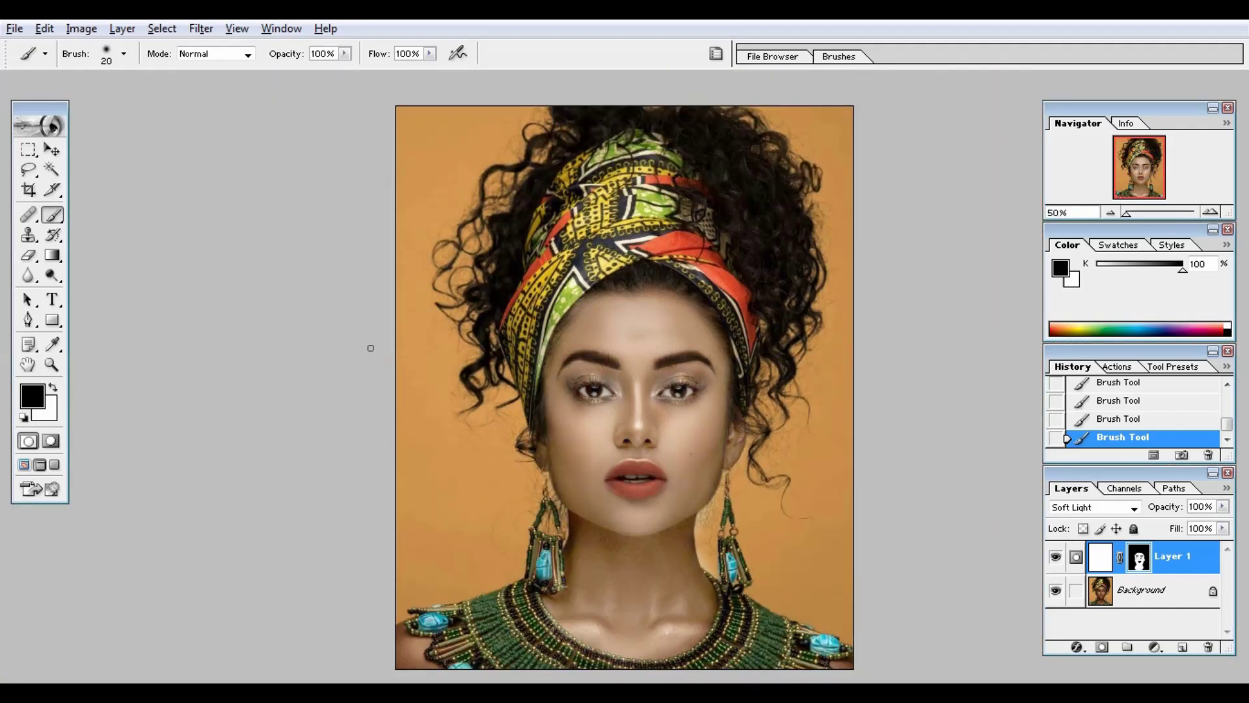